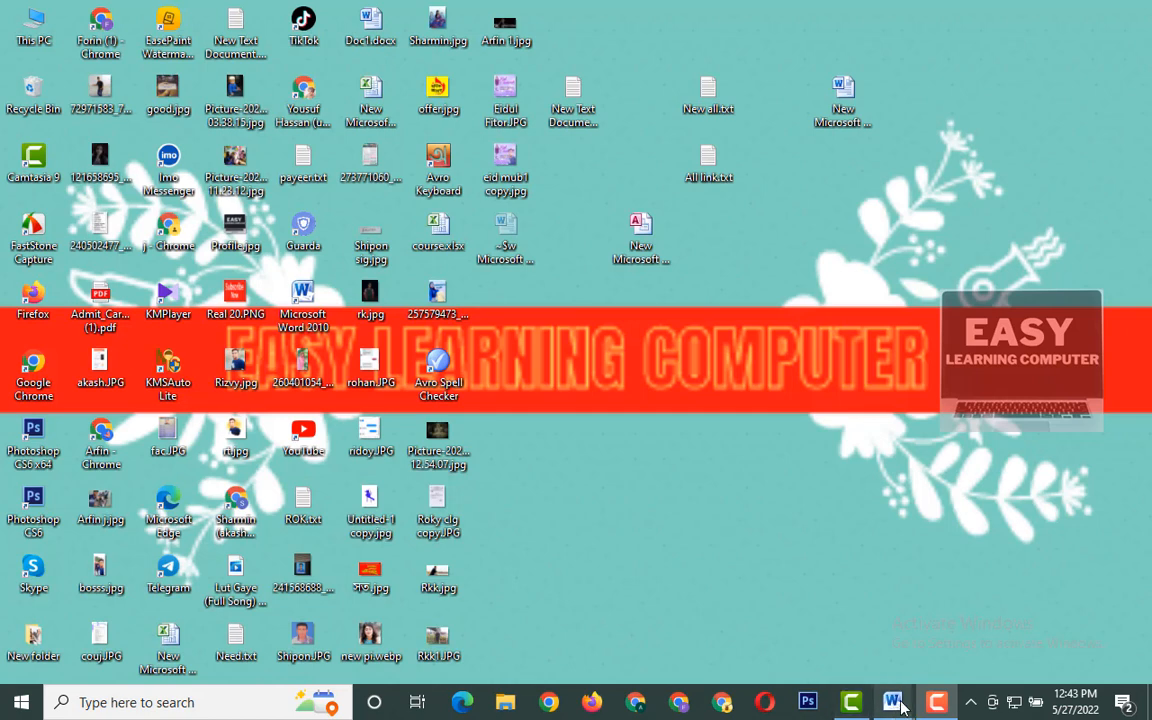
# Bring up Document2 in Word and format questions 37 to 43, including their answer options, as bold, italic and underlined
pyautogui.moveTo(901, 706)
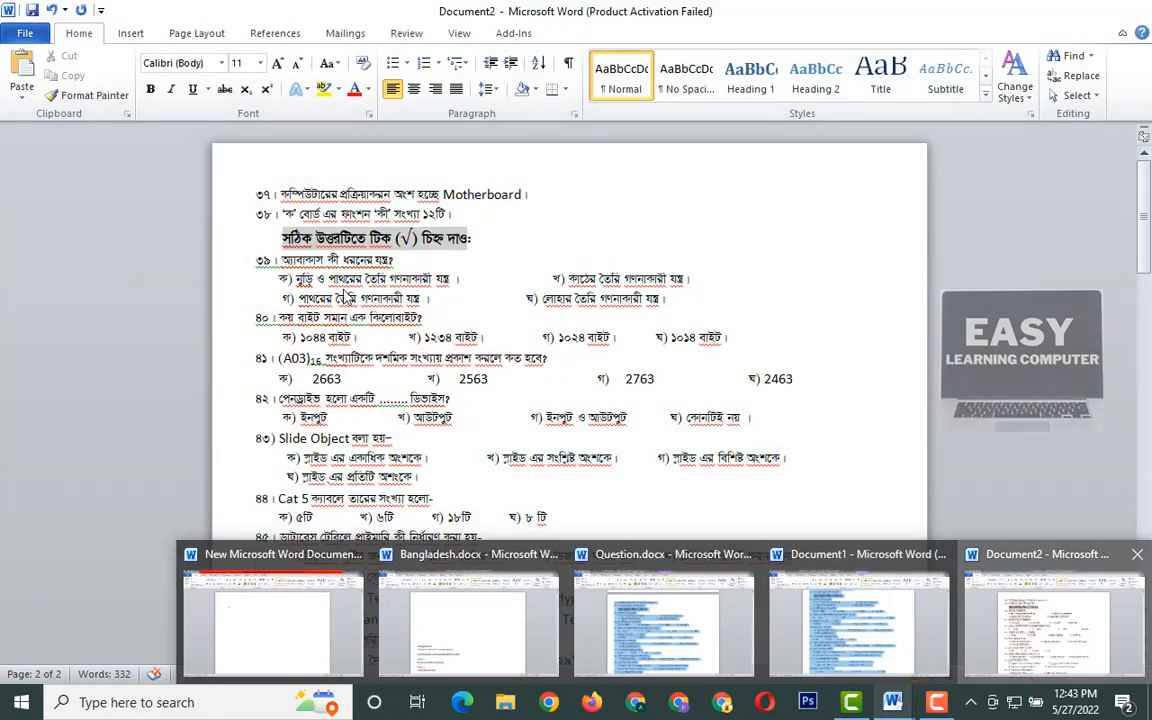
pyautogui.click(1054, 620)
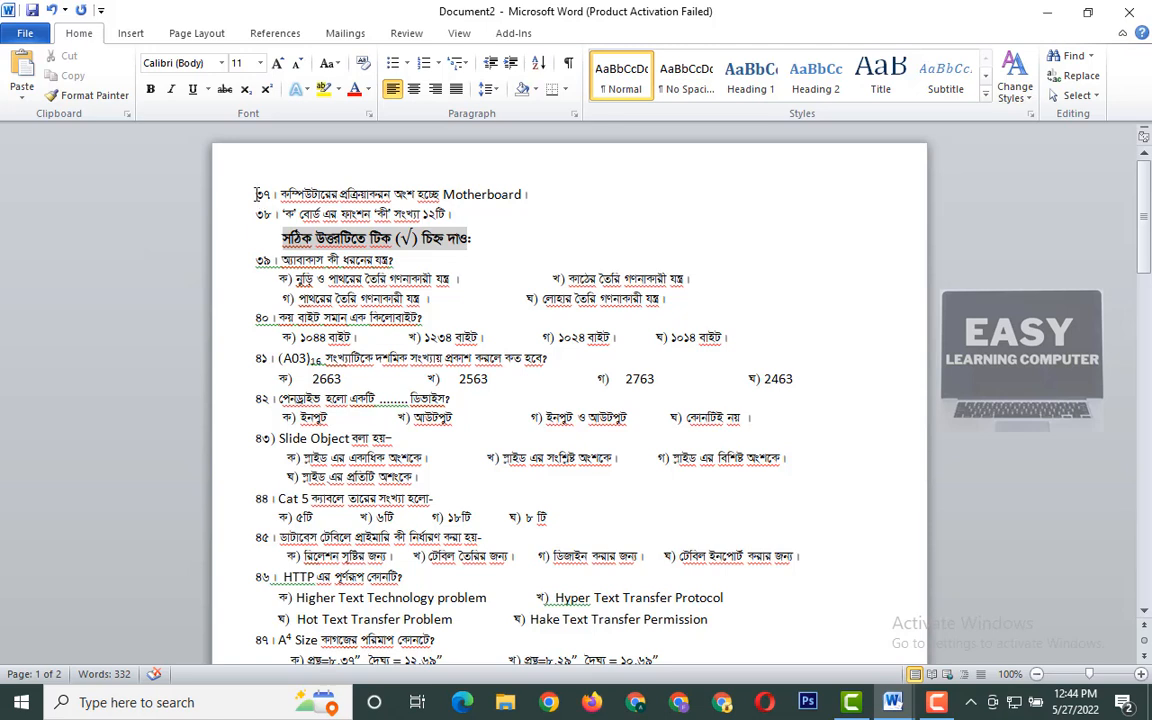
pyautogui.moveTo(254, 195); pyautogui.dragTo(795, 478)
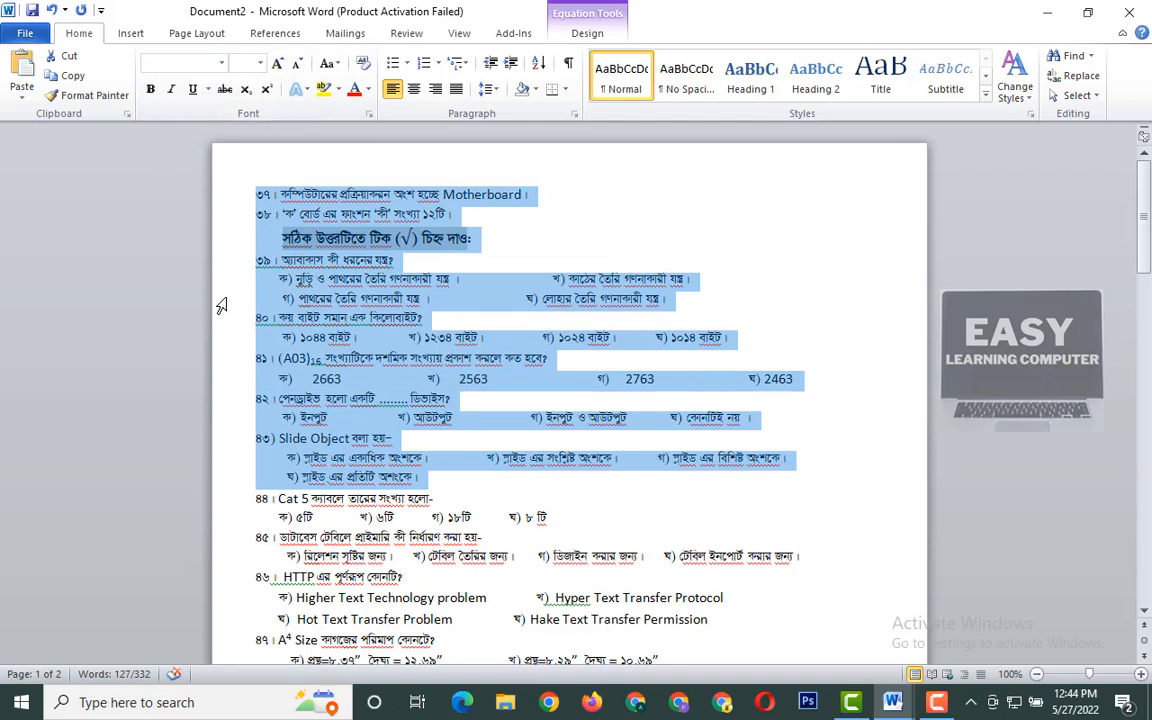
pyautogui.click(148, 101)
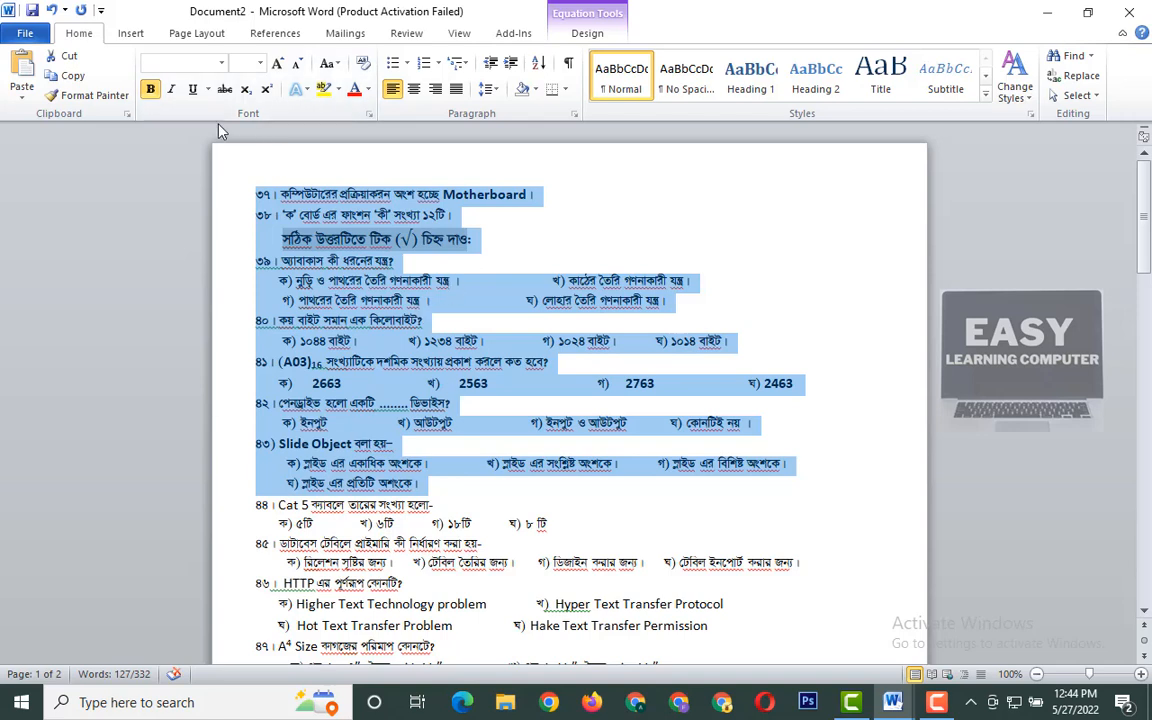
pyautogui.click(172, 89)
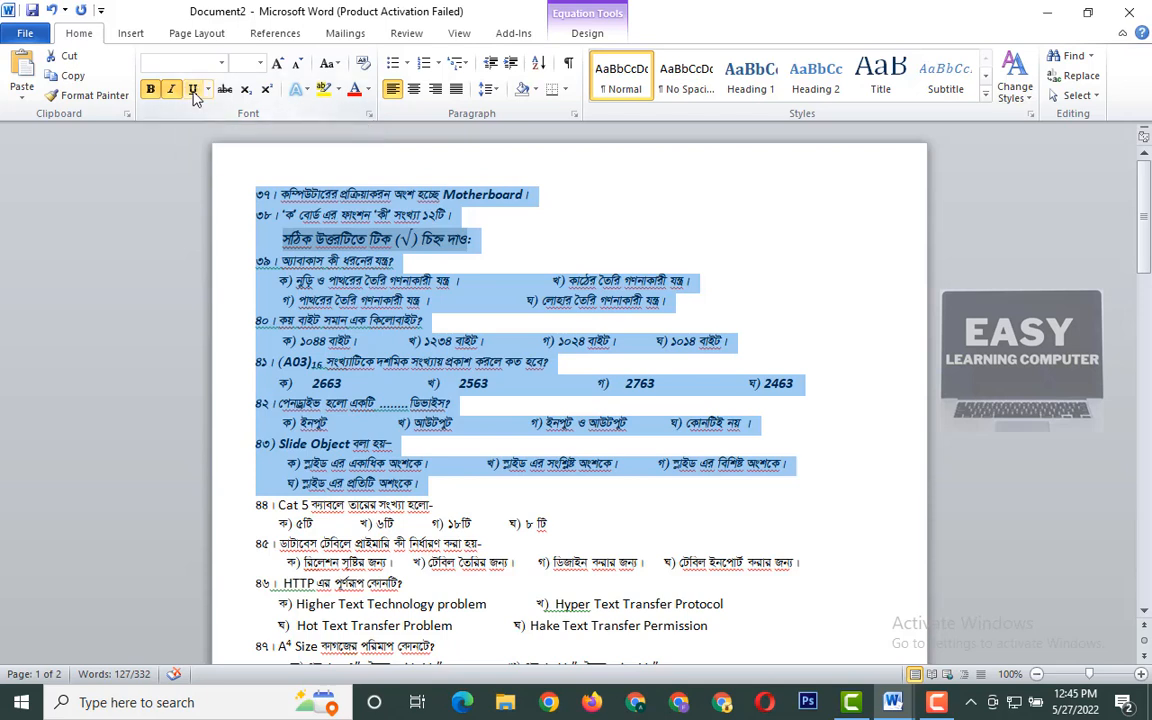
pyautogui.click(193, 90)
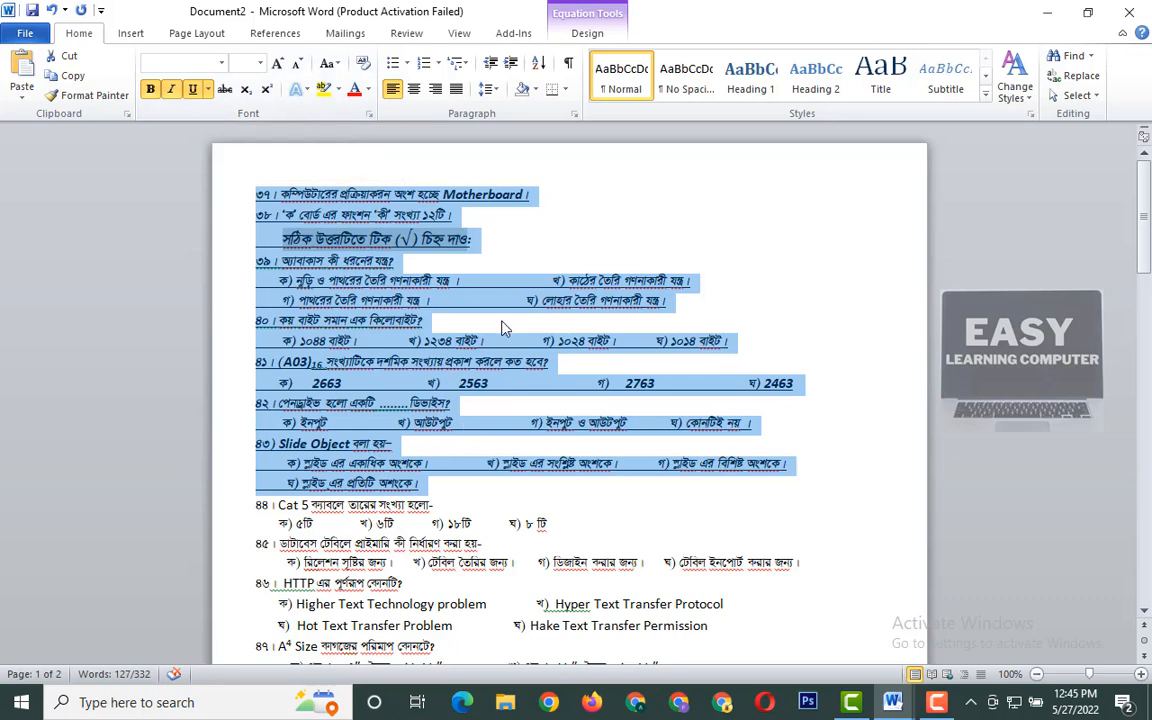
pyautogui.click(451, 288)
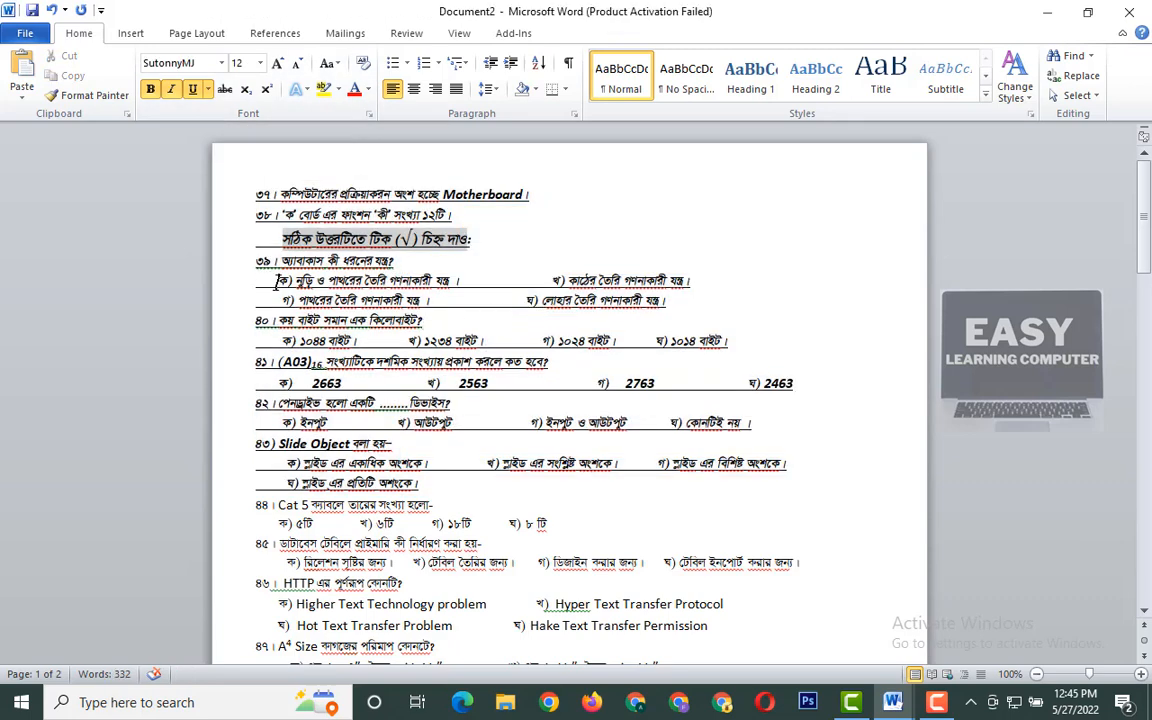
# Strike through the first line of answer options under question 39
pyautogui.moveTo(256, 280); pyautogui.dragTo(724, 292)
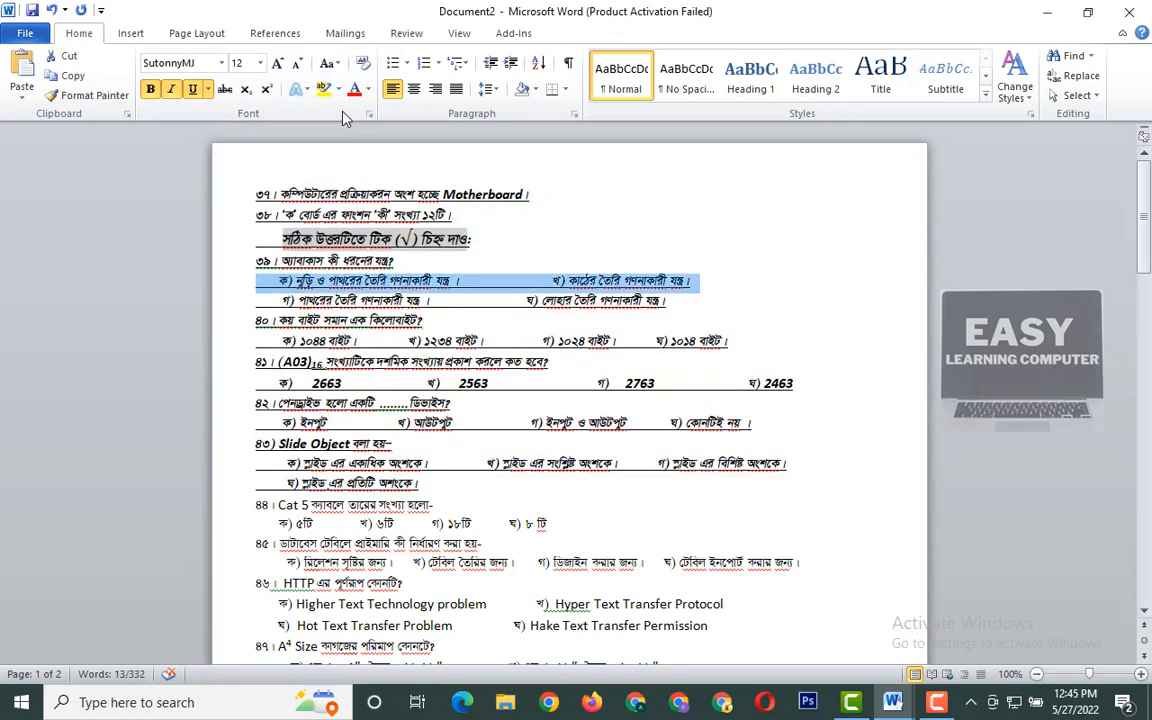
pyautogui.click(225, 89)
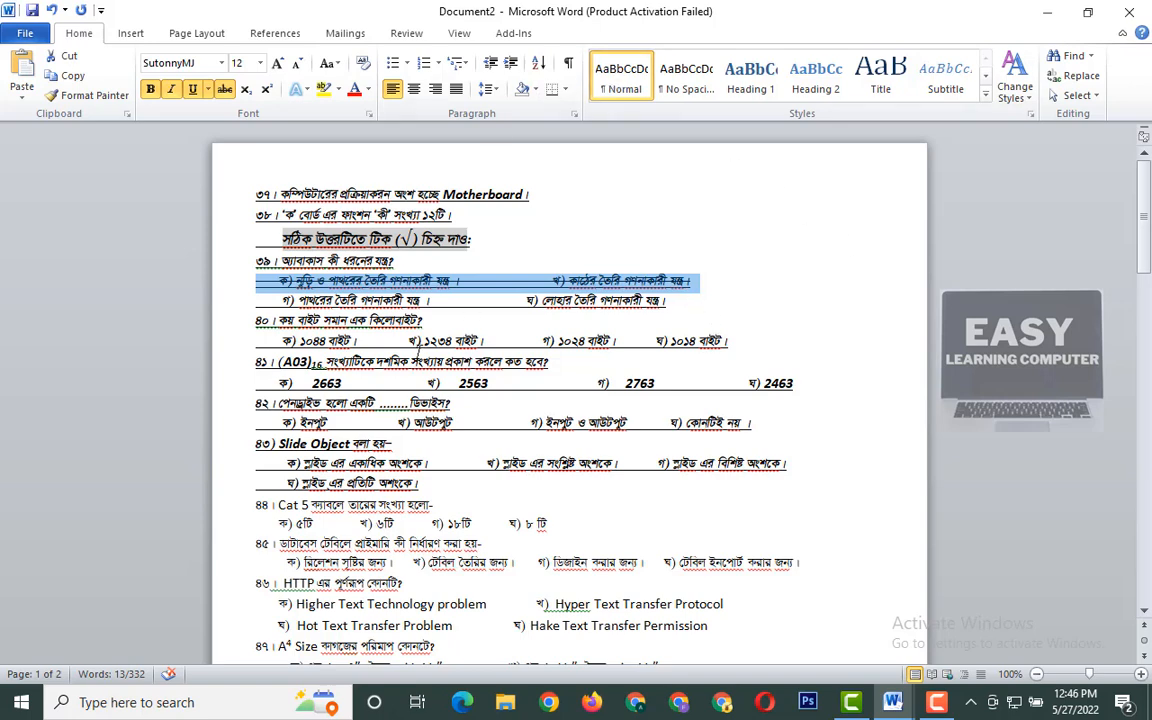
pyautogui.click(377, 314)
# Set the font colour to red for the text from question 37 down to the question 42 line
pyautogui.moveTo(235, 192); pyautogui.dragTo(685, 403)
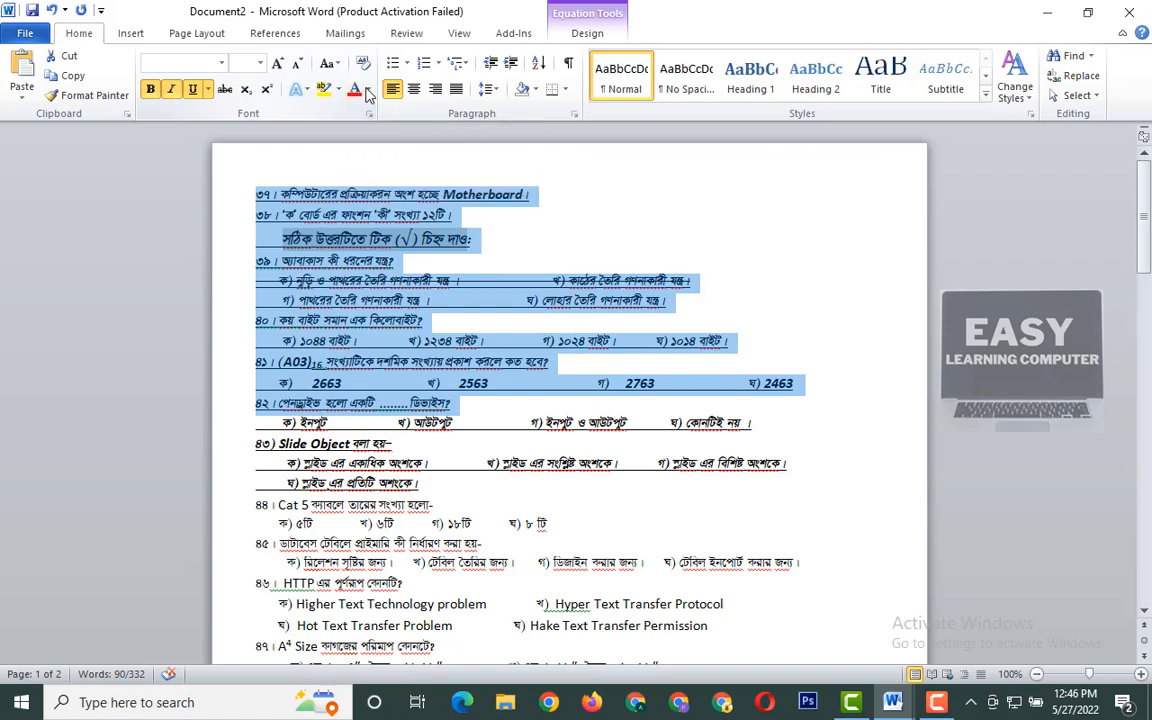
pyautogui.click(368, 90)
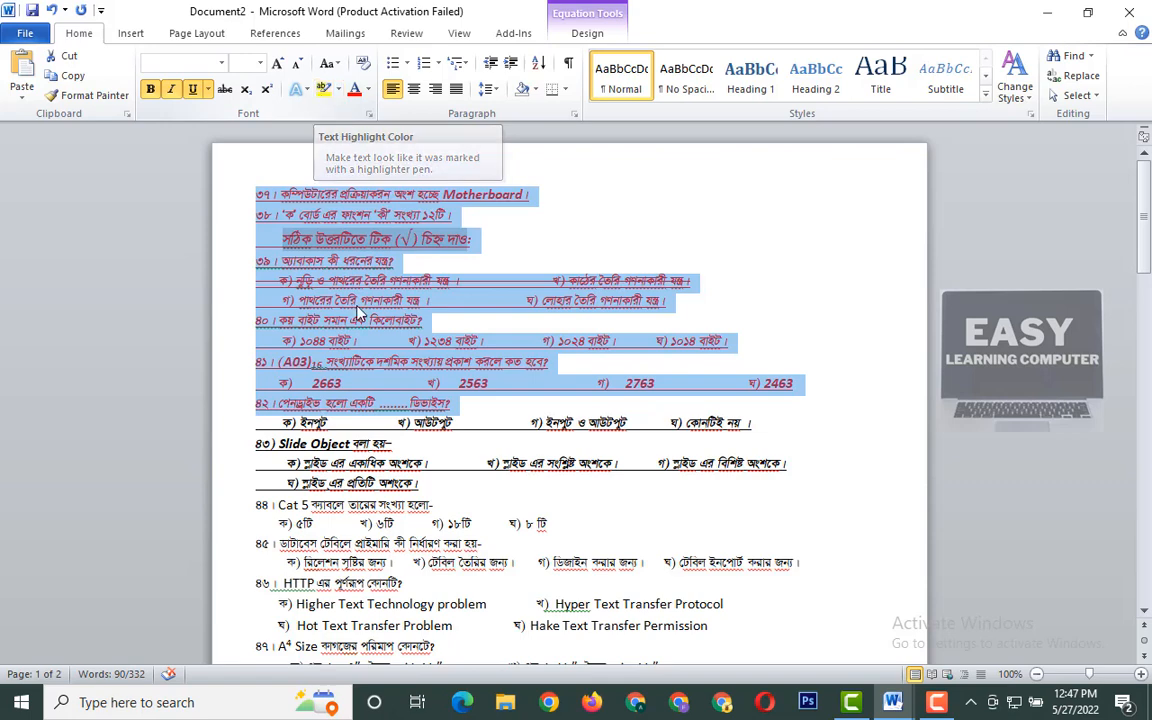
pyautogui.click(312, 320)
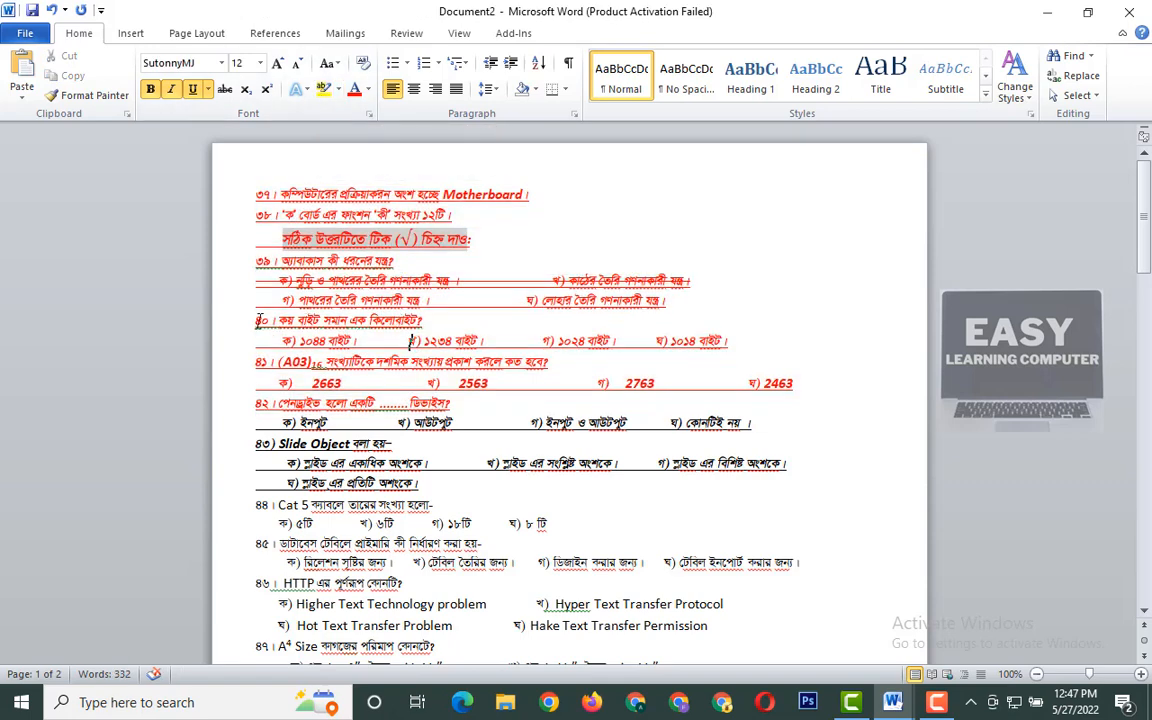
# Highlight the question 40 line in yellow
pyautogui.moveTo(256, 320); pyautogui.dragTo(463, 322)
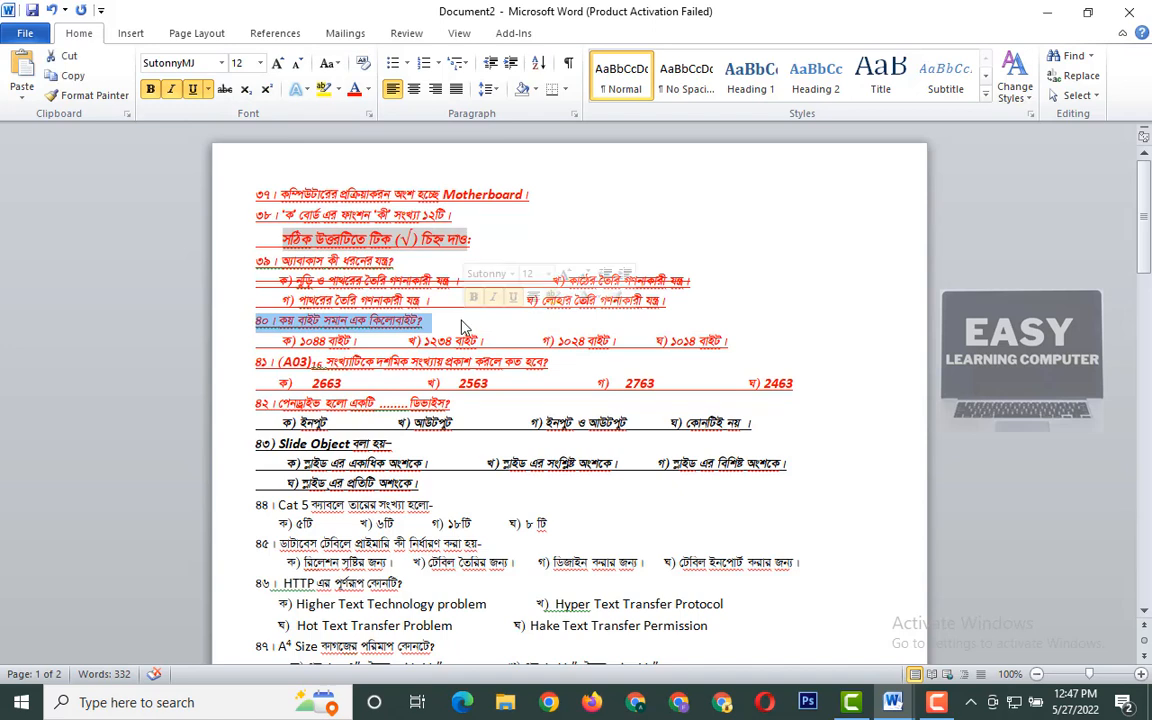
pyautogui.click(338, 90)
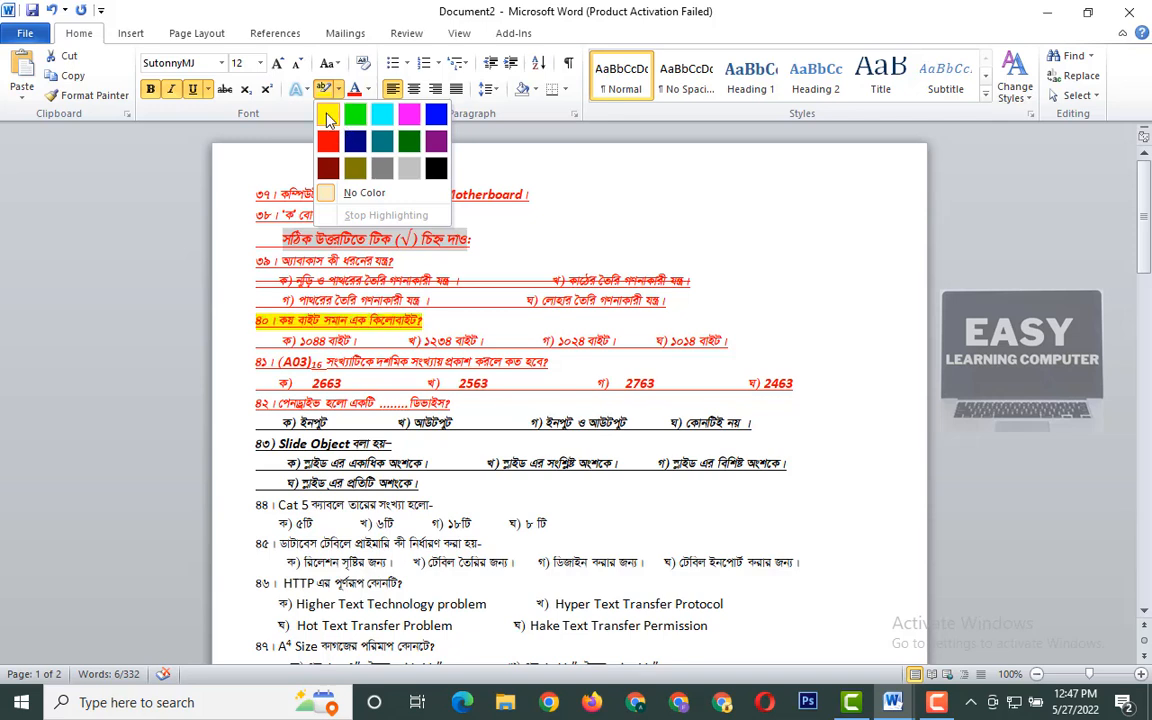
pyautogui.click(329, 118)
pyautogui.click(345, 250)
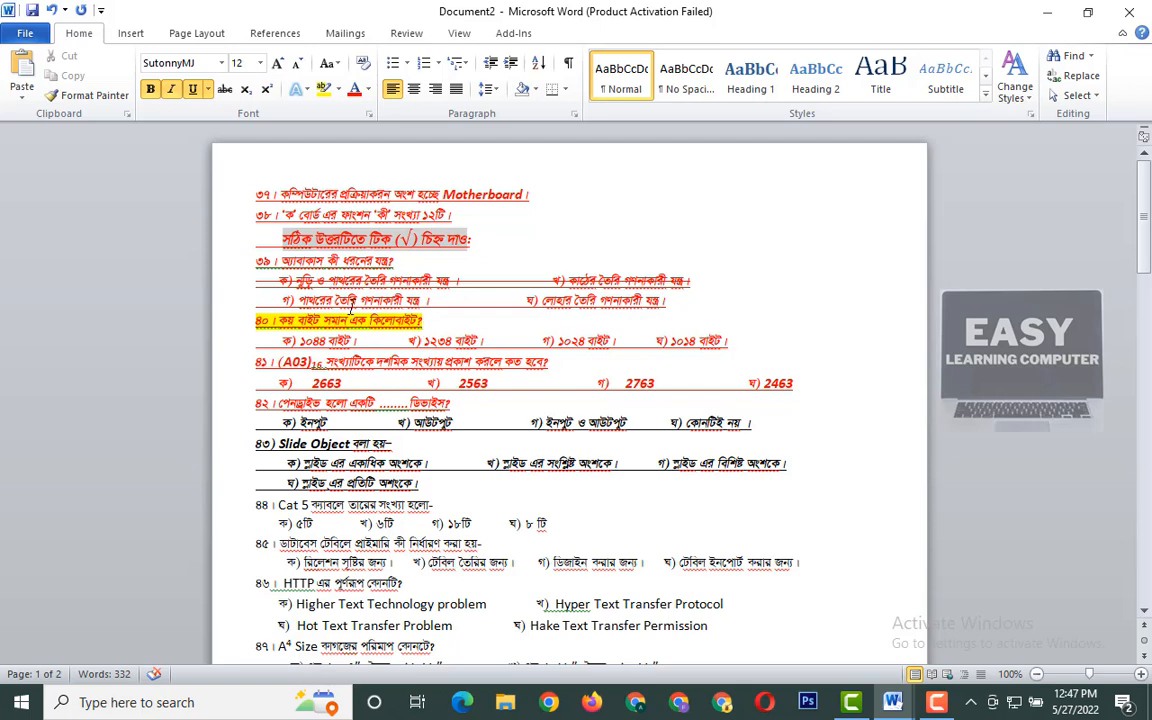
# Enlarge the text from question 37 to the question 42 line with Grow Font and shrink it back to its original size
pyautogui.moveTo(253, 186); pyautogui.dragTo(672, 372)
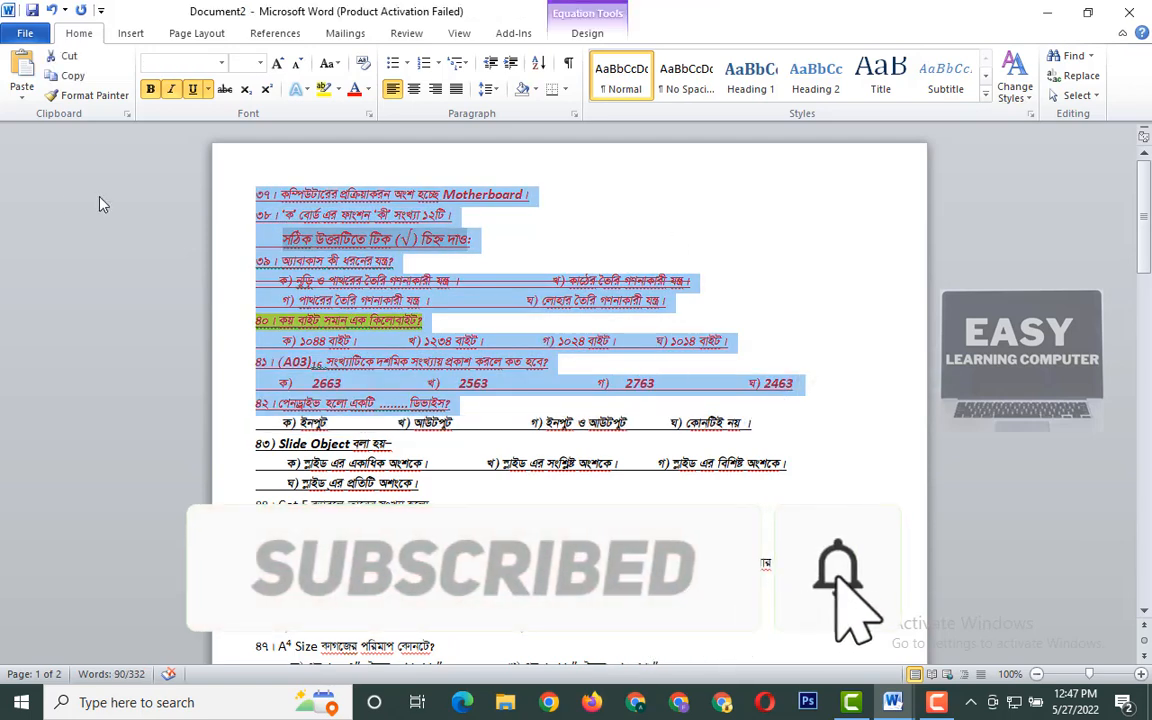
pyautogui.click(280, 66)
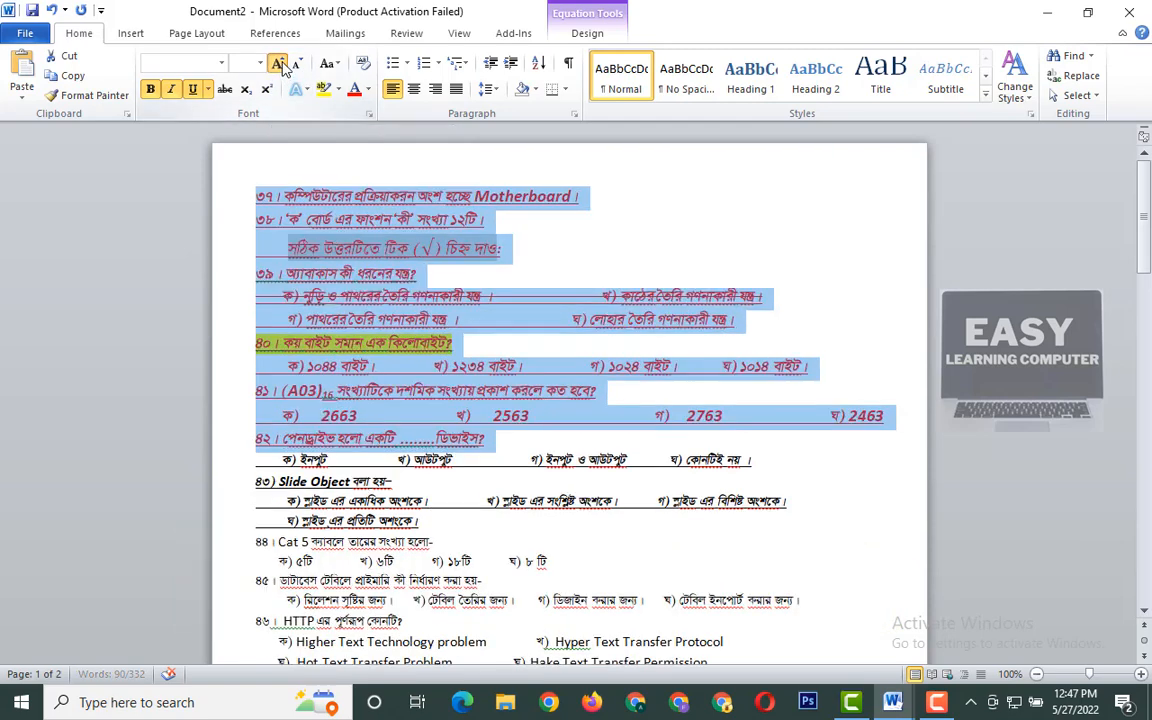
pyautogui.click(280, 66)
pyautogui.click(298, 66)
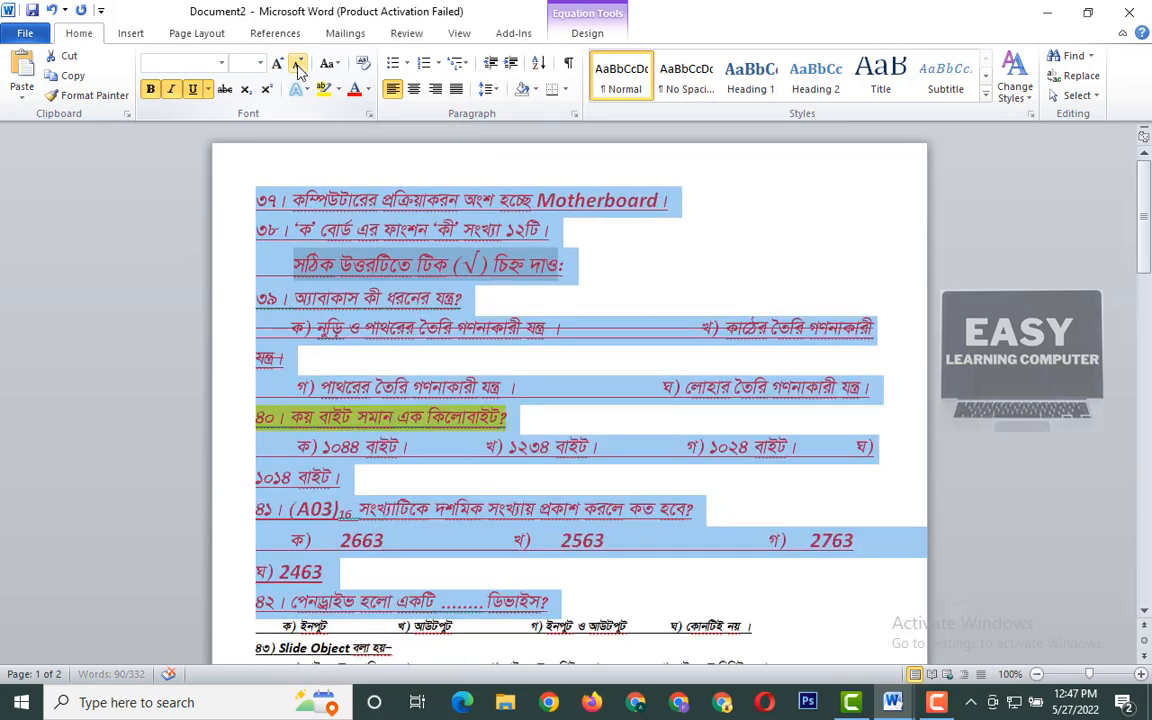
pyautogui.click(298, 66)
pyautogui.click(298, 66)
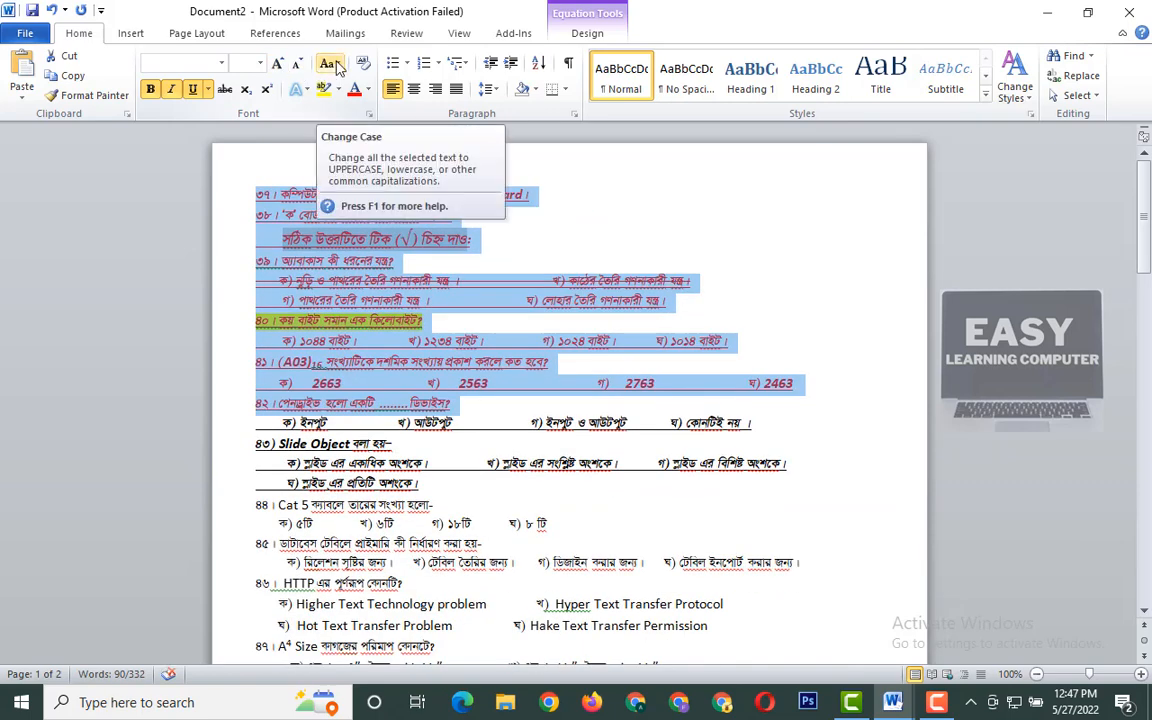
# View the Change Case options, and try Clear Formatting on the selected question lines and undo it
pyautogui.click(333, 64)
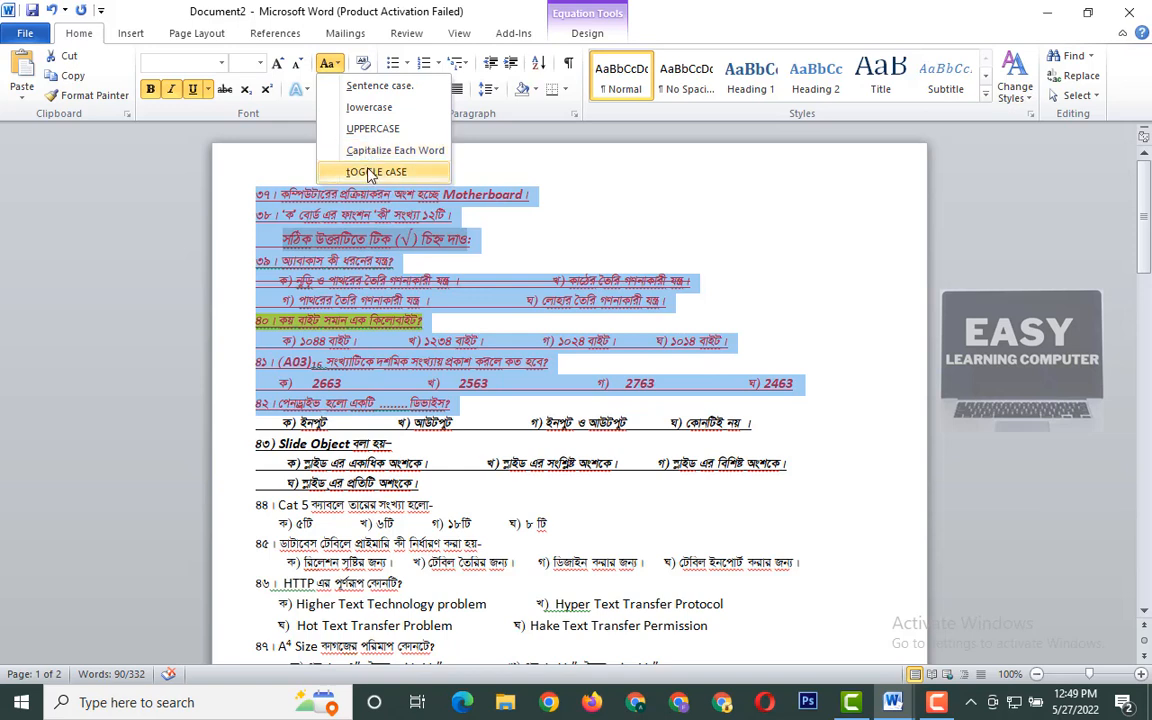
pyautogui.click(557, 190)
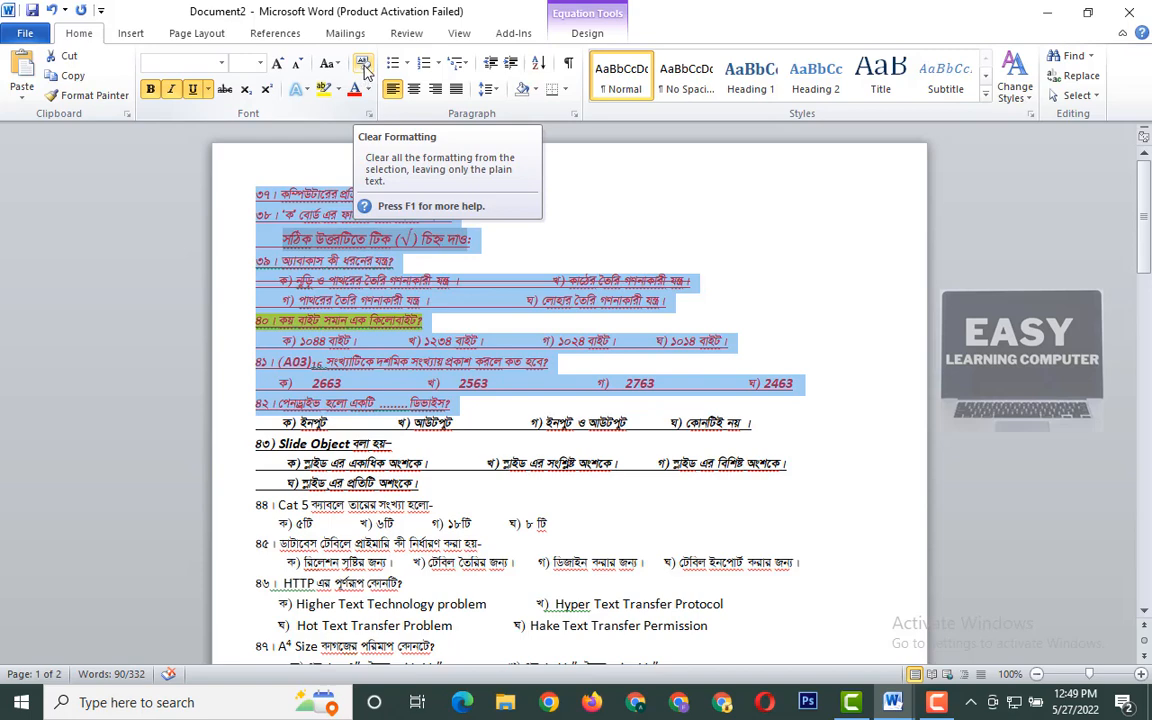
pyautogui.click(364, 66)
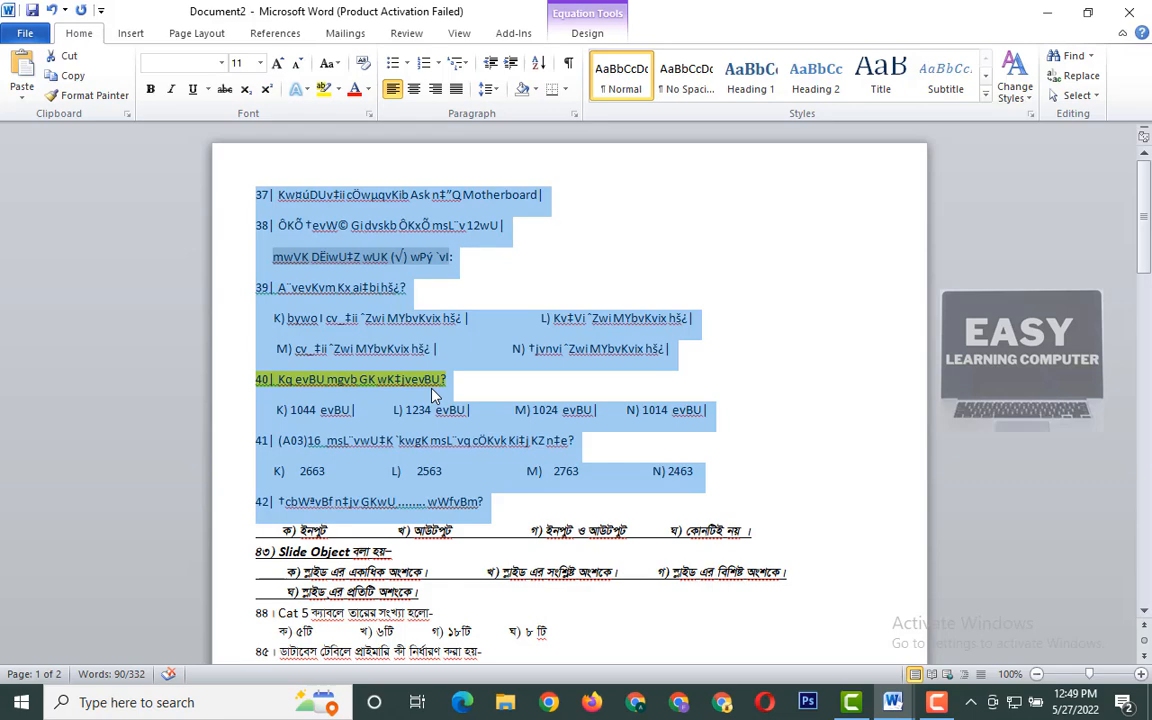
pyautogui.hotkey('ctrl', 'z')
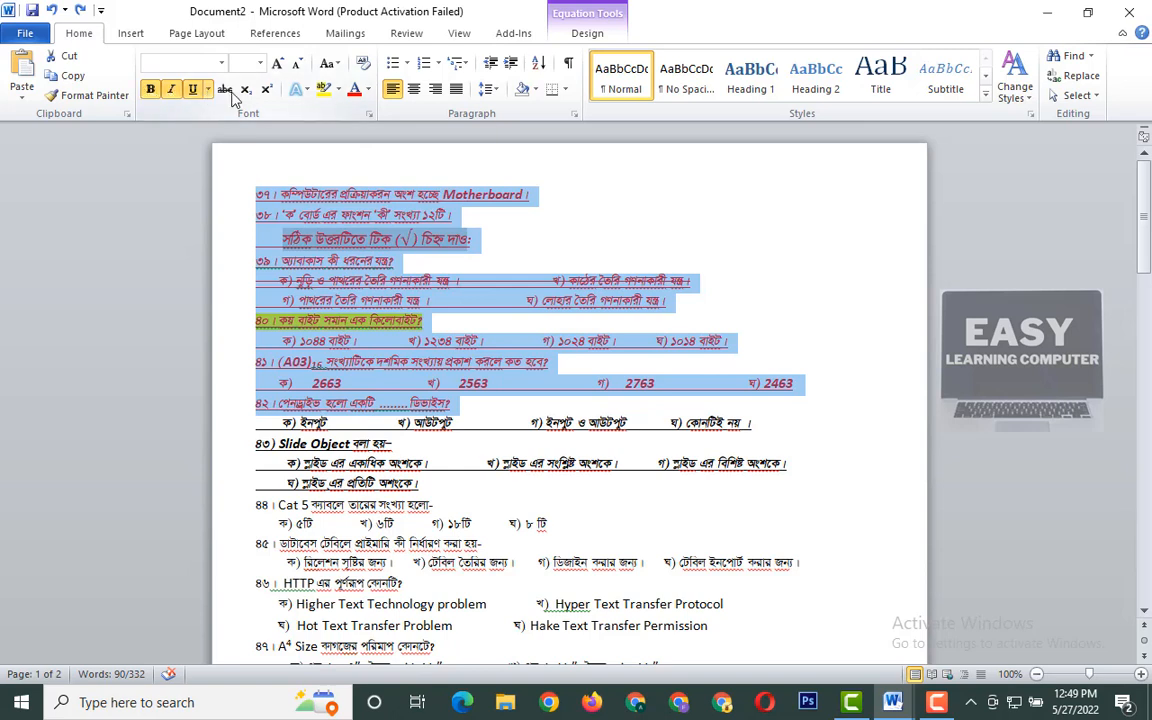
# Remove the bold, italic and underline formatting from the selected lines of questions 37 to 42
pyautogui.click(150, 90)
pyautogui.click(206, 90)
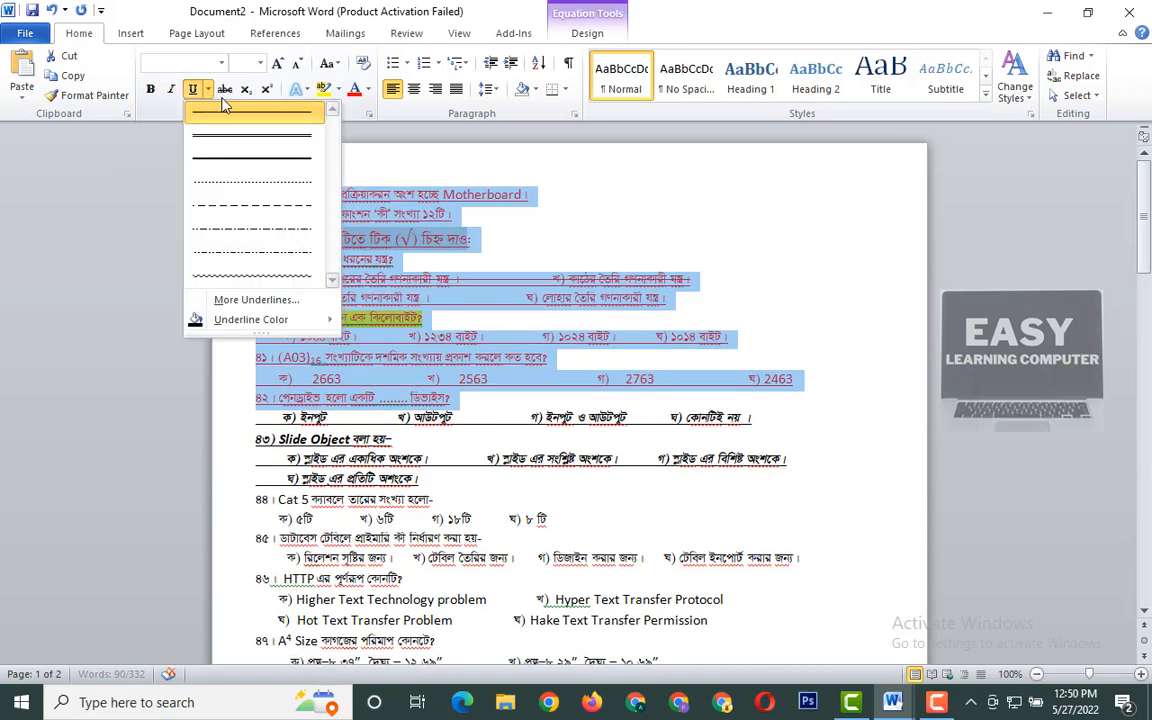
pyautogui.click(206, 90)
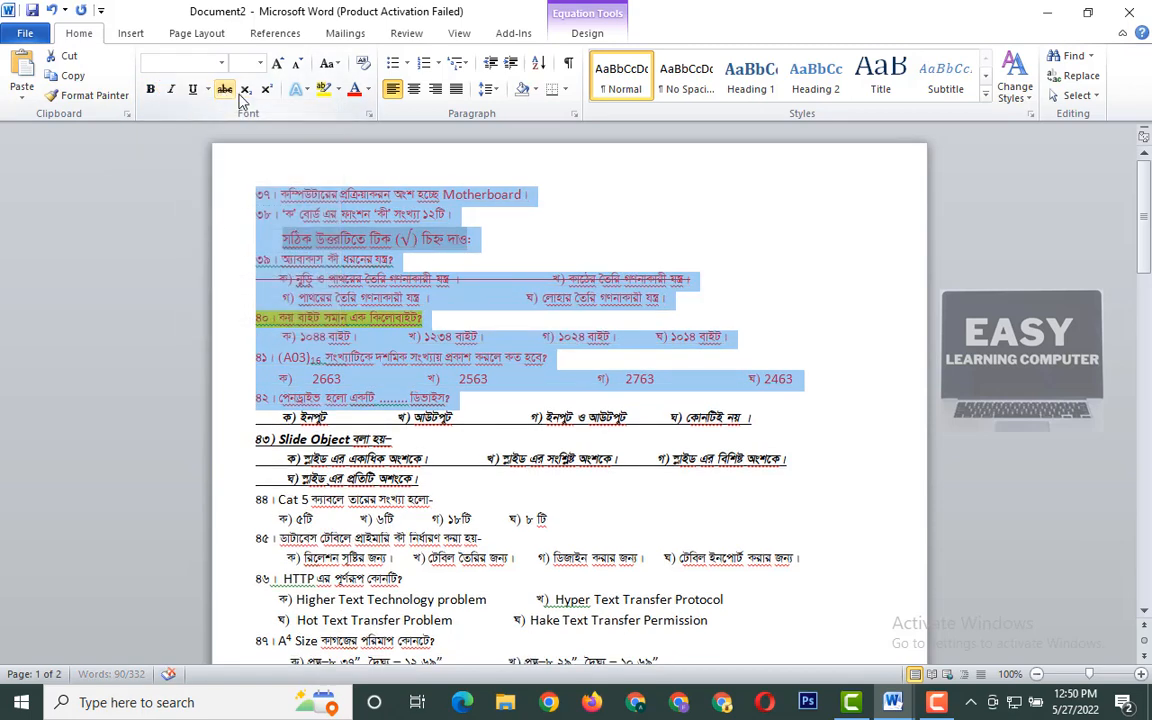
# Clear all strikethrough and subscript formatting from the selected lines of questions 37 to 42
pyautogui.click(245, 90)
pyautogui.click(225, 90)
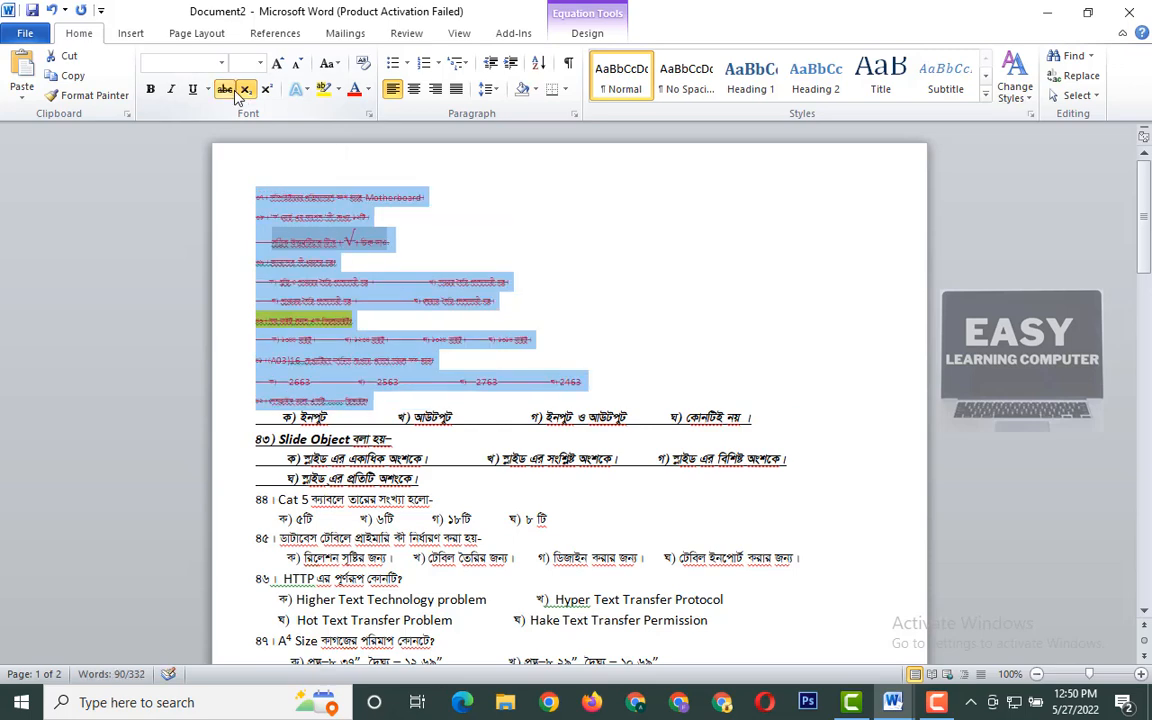
pyautogui.click(245, 90)
pyautogui.click(225, 90)
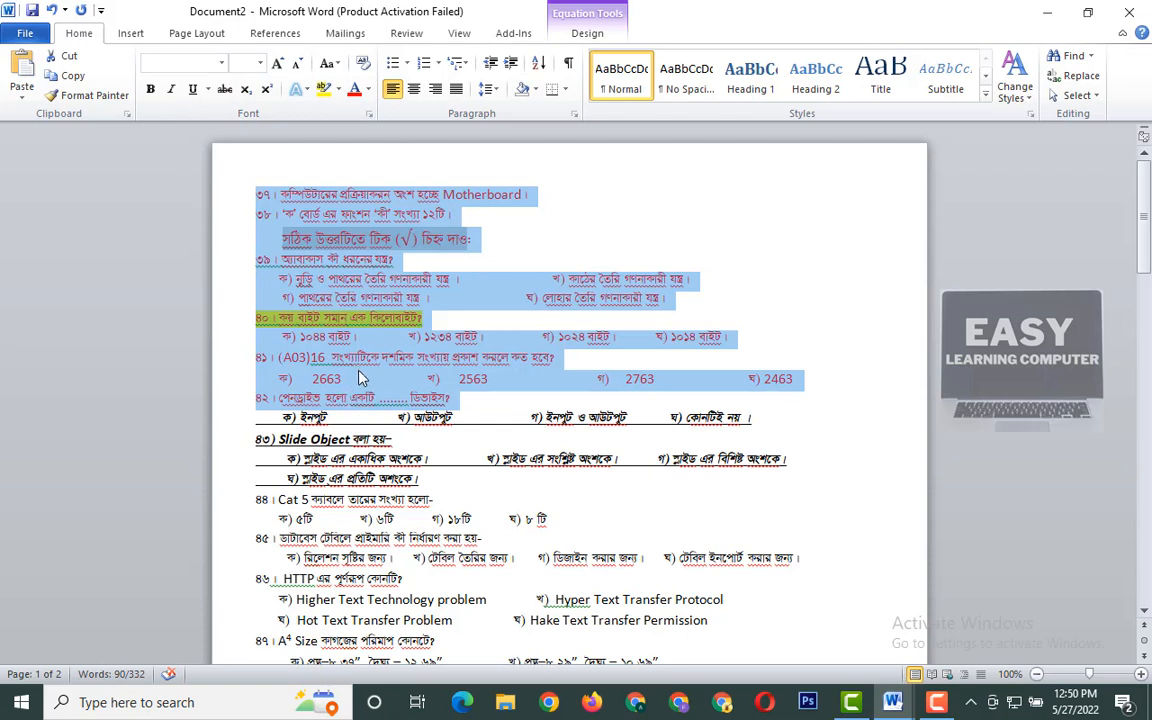
# Set the selected lines' font colour to Automatic and their text highlight to No Color
pyautogui.click(368, 90)
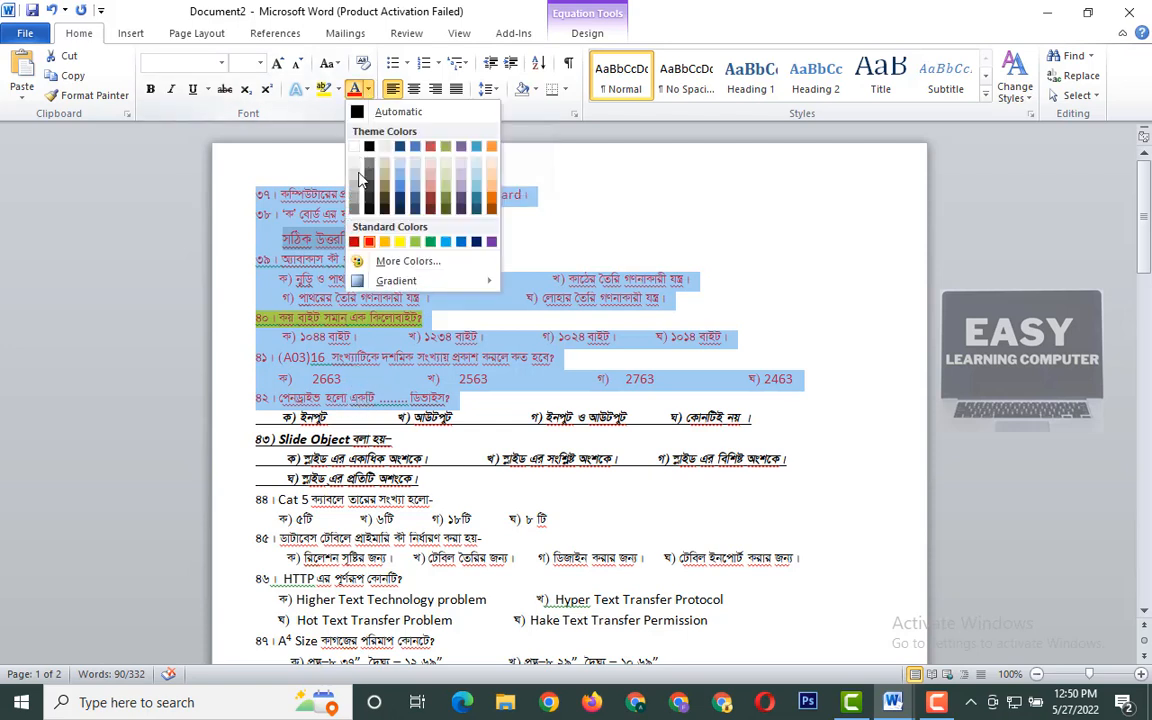
pyautogui.click(366, 116)
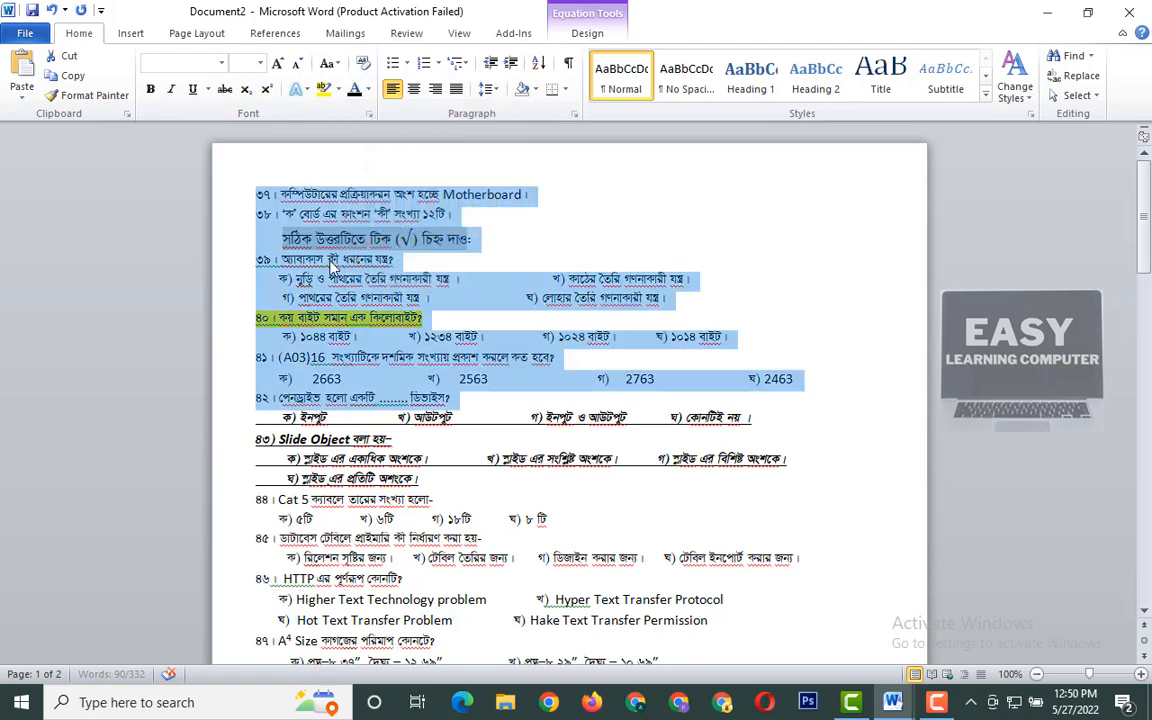
pyautogui.click(338, 89)
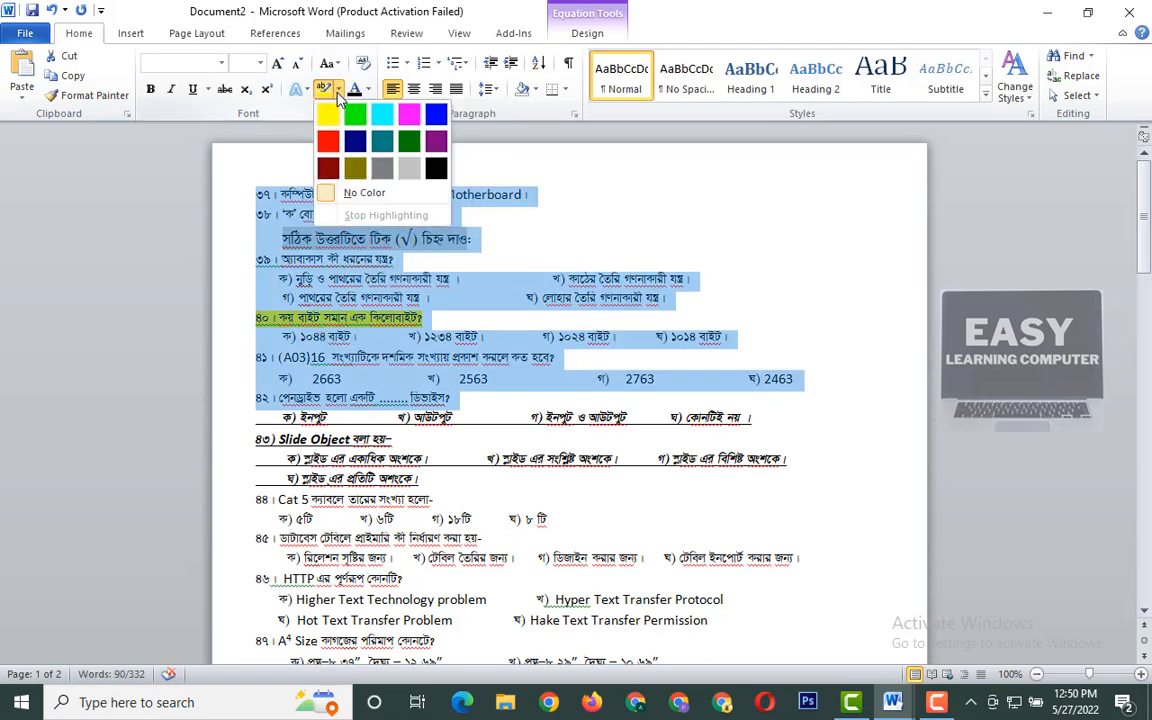
pyautogui.click(337, 193)
pyautogui.scroll(-3, 365, 335)
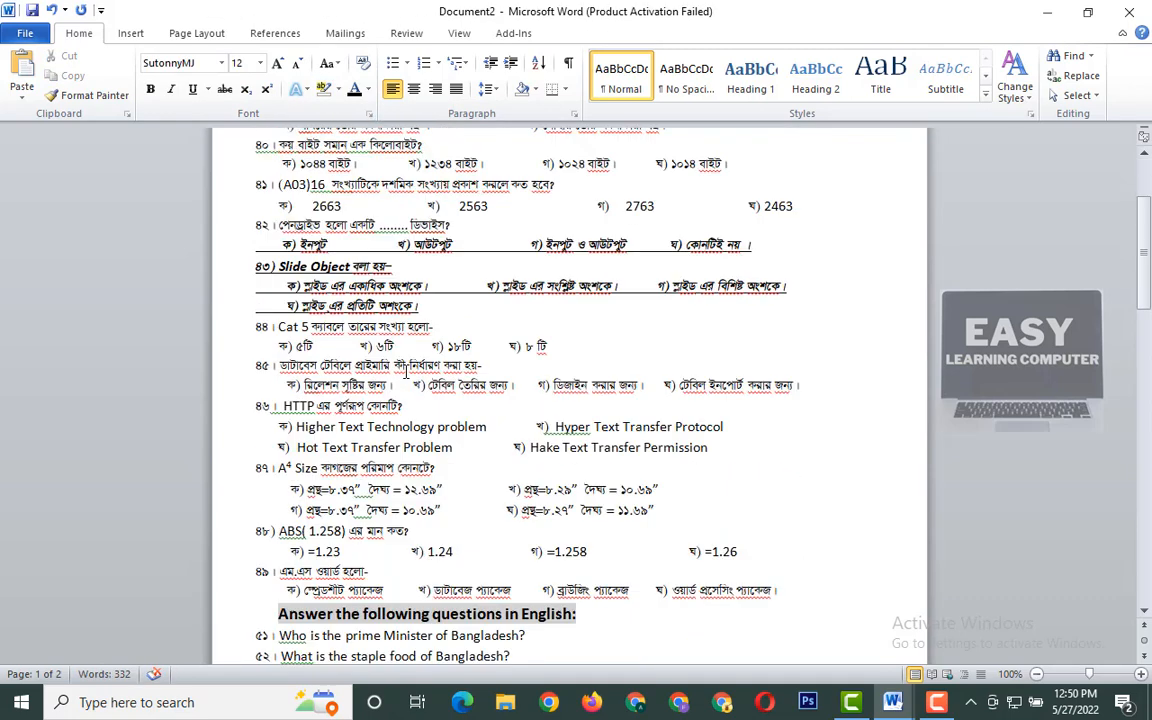
pyautogui.scroll(-3, 278, 245)
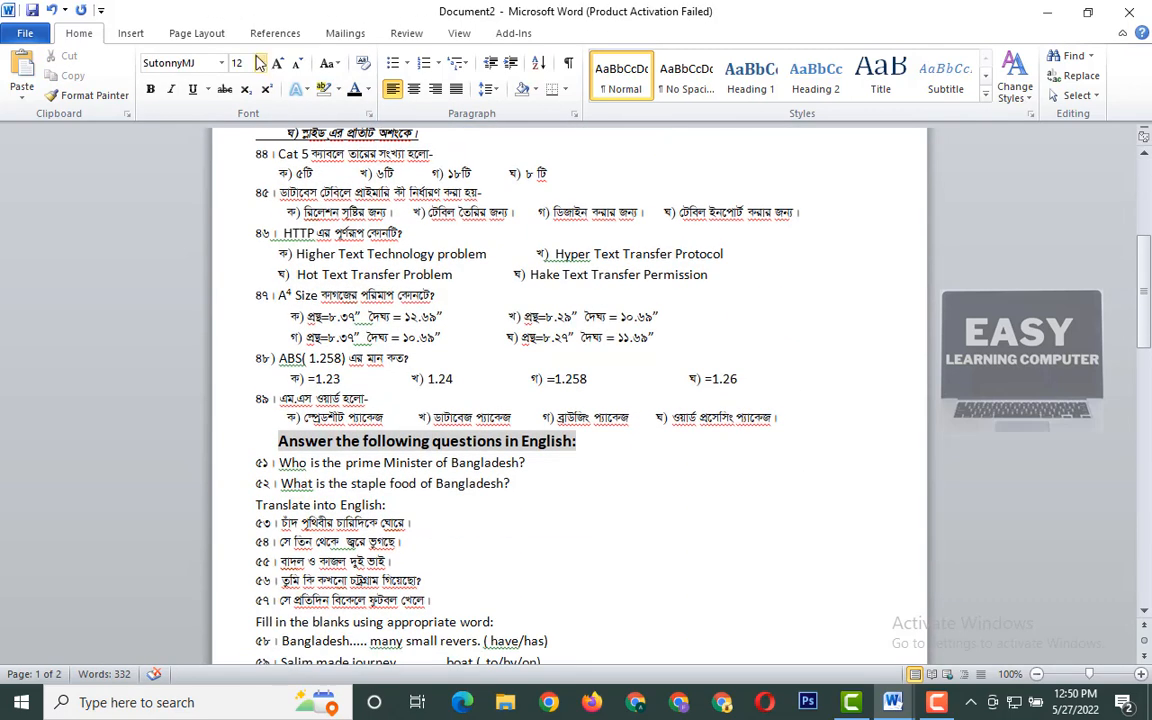
pyautogui.scroll(-1, 257, 131)
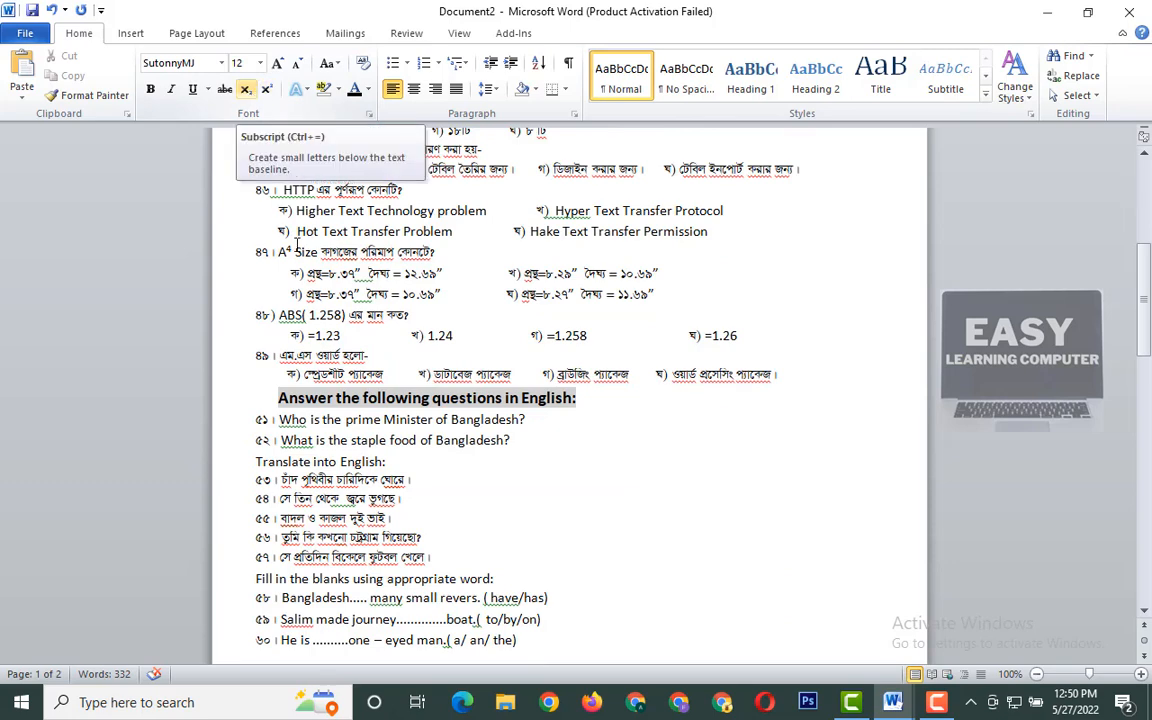
pyautogui.scroll(-8, 411, 496)
pyautogui.click(330, 399)
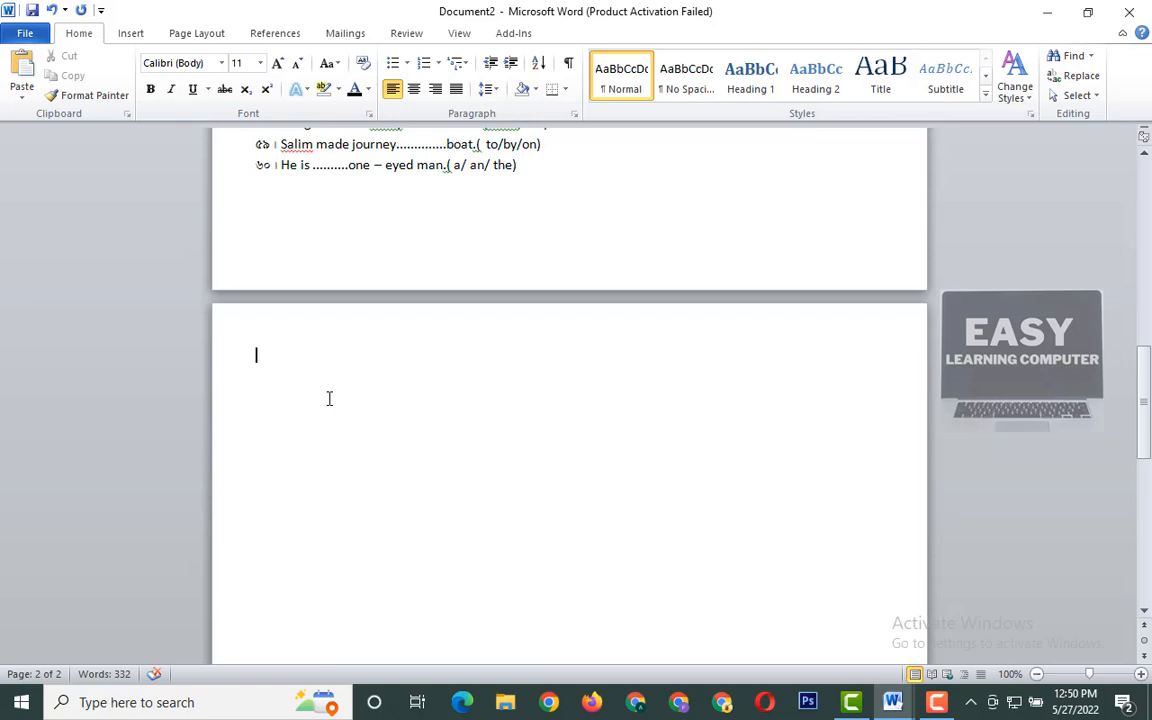
pyautogui.write('a')
pyautogui.click(246, 89)
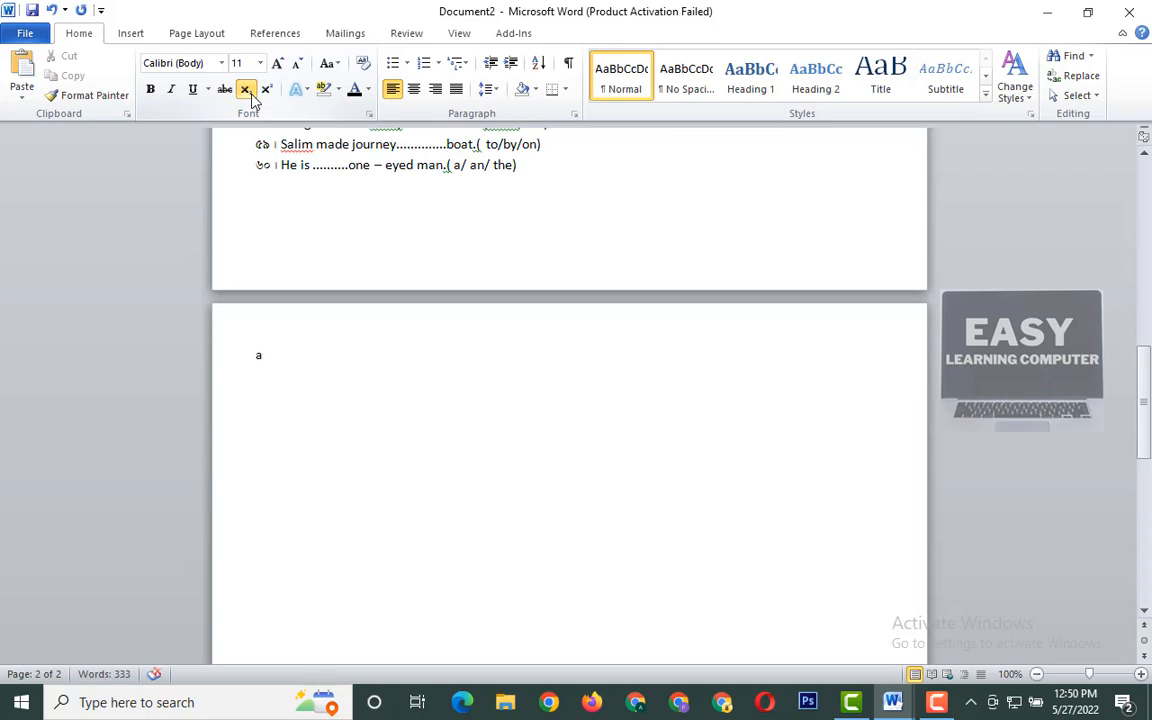
pyautogui.write('2222222222')
pyautogui.click(245, 89)
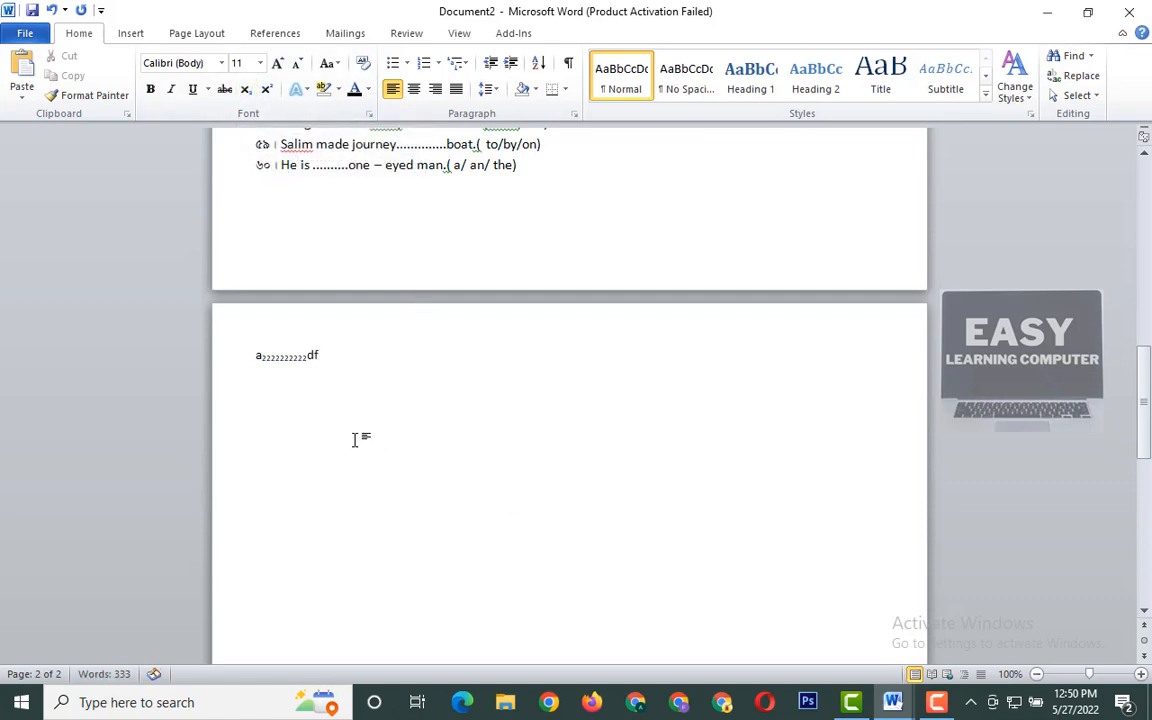
# Continue the line with a normal "d" followed by "22222" as superscript
pyautogui.write('d')
pyautogui.click(266, 89)
pyautogui.write('22222')
pyautogui.click(306, 93)
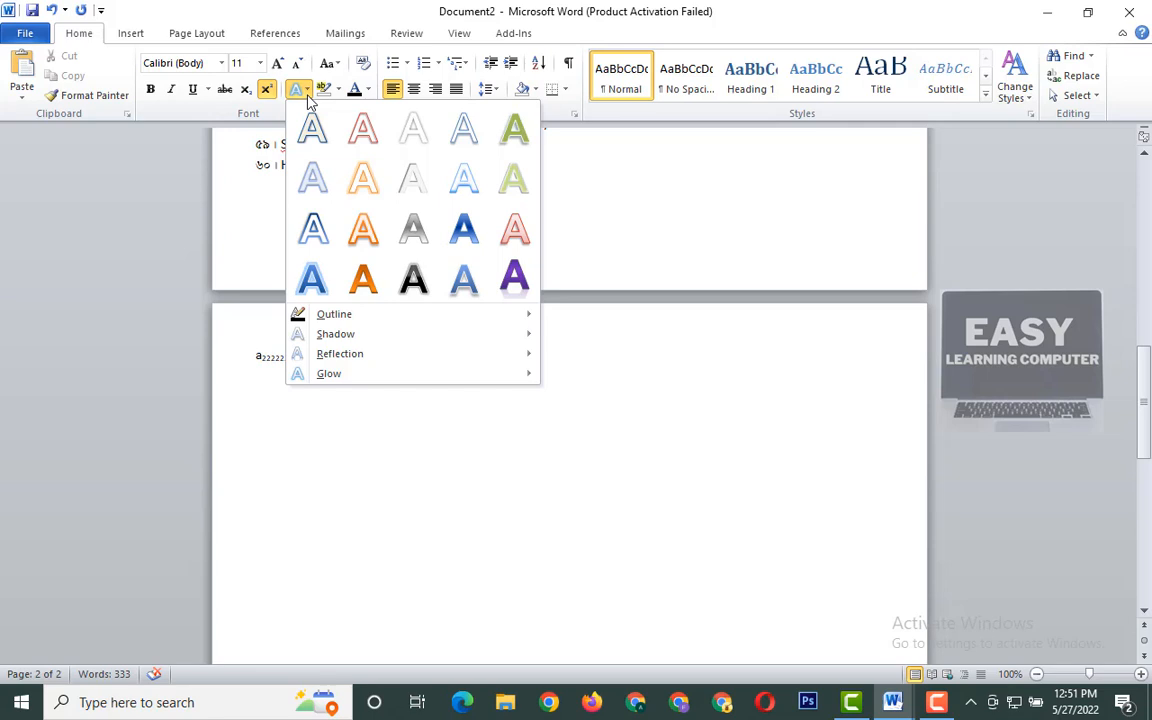
pyautogui.click(672, 211)
pyautogui.scroll(8, 525, 244)
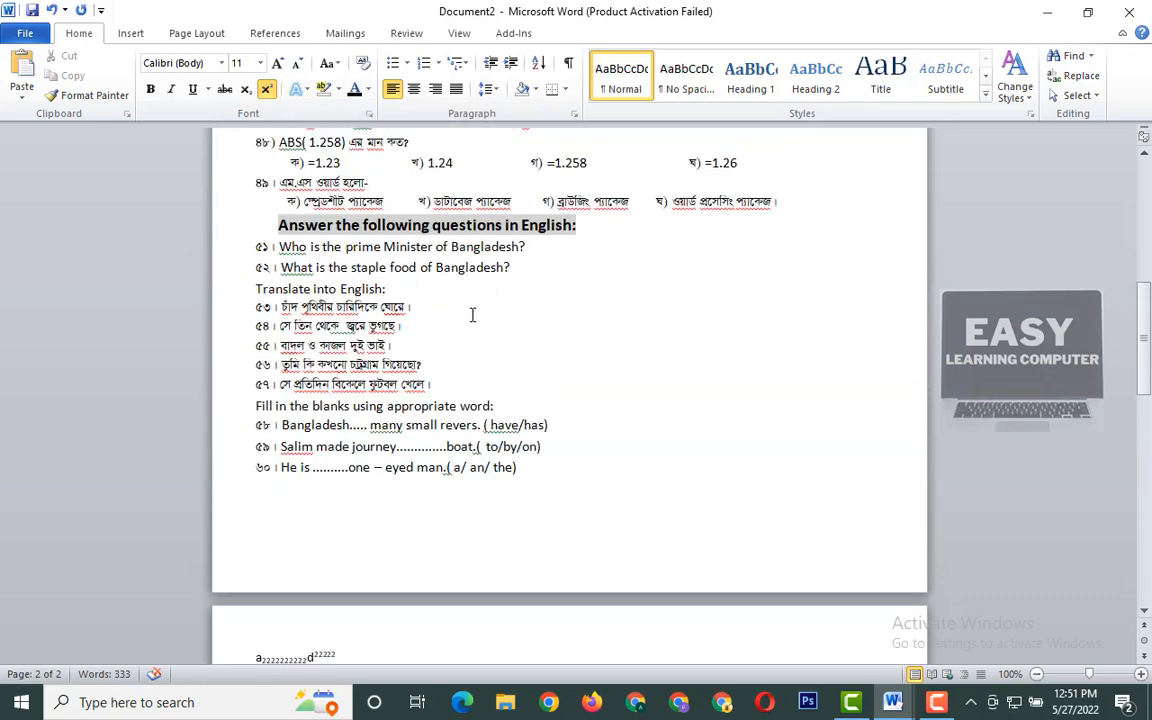
pyautogui.scroll(2, 450, 340)
pyautogui.scroll(-2, 497, 244)
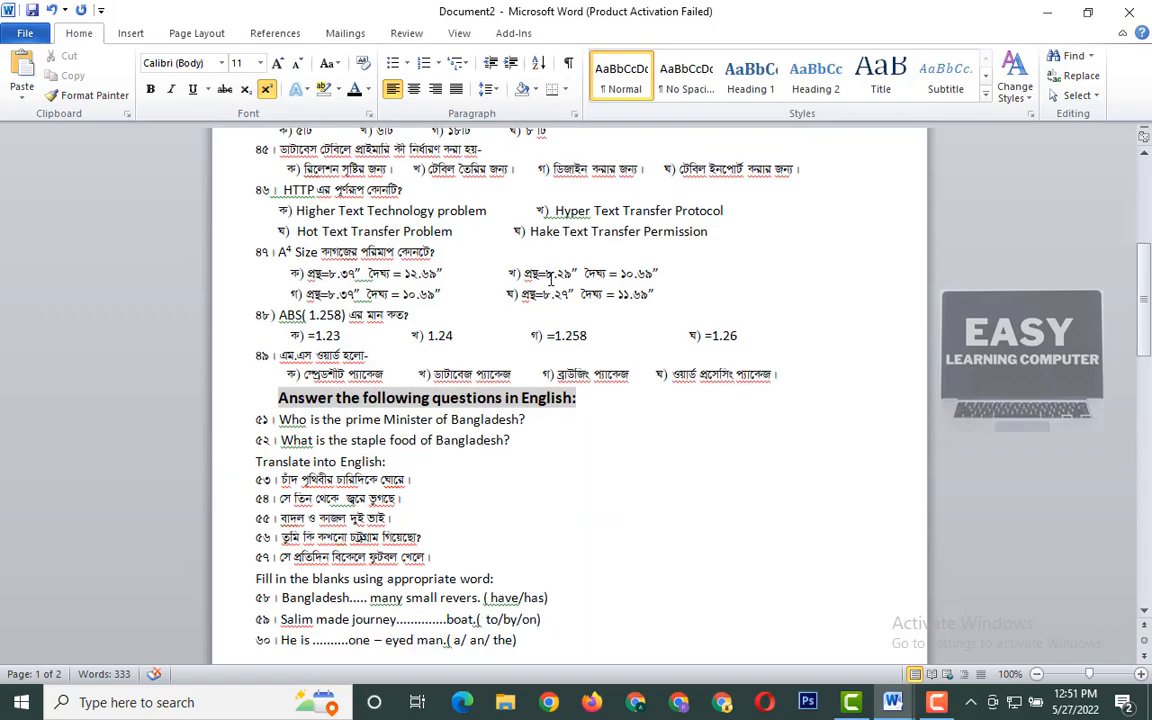